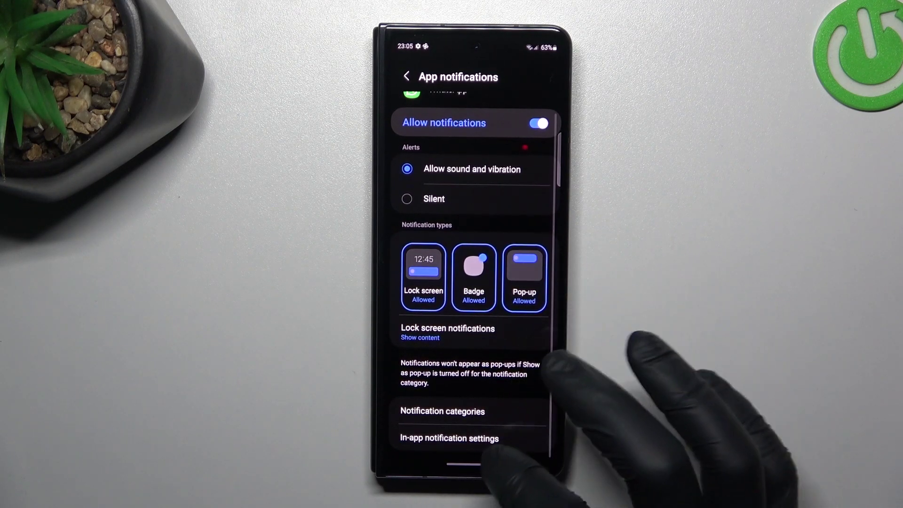
# - Review WhatsApp's in-app group and call notification options, then back out to App info
pyautogui.click(522, 437)
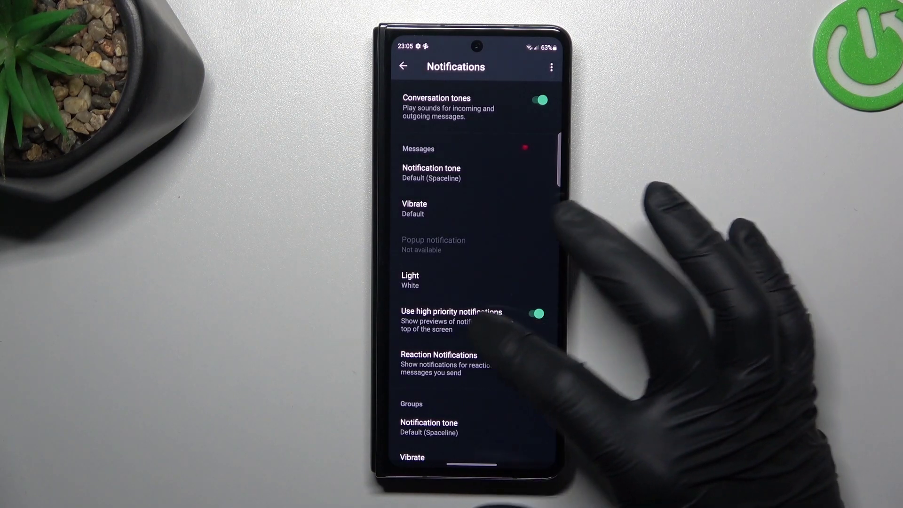
pyautogui.scroll(-5, 473, 283)
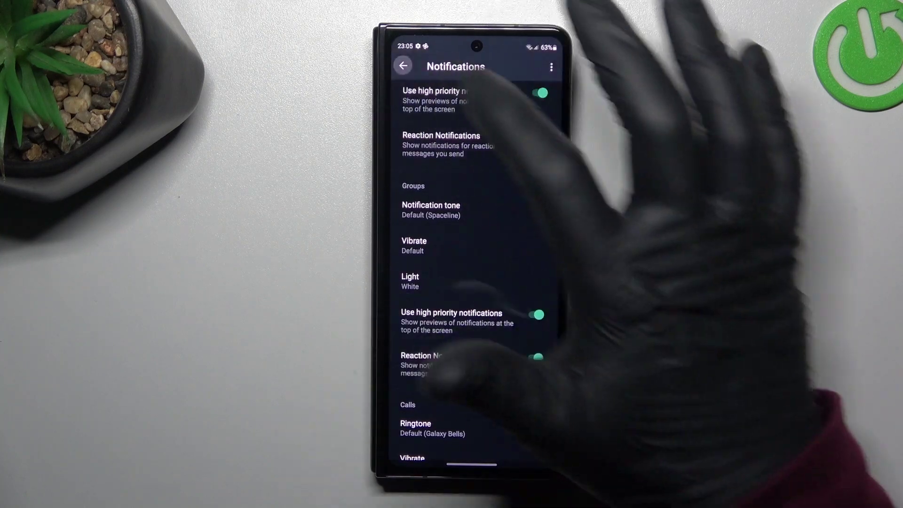
pyautogui.moveTo(561, 212); pyautogui.dragTo(494, 212)
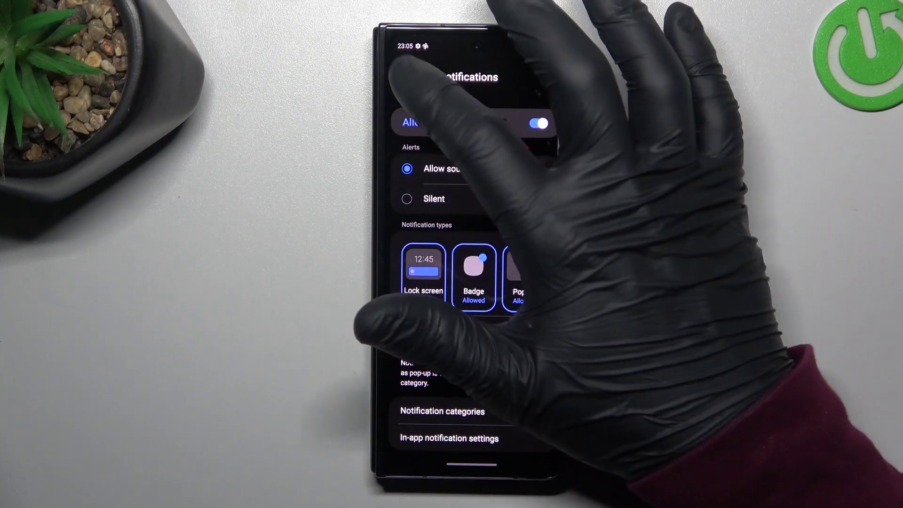
pyautogui.click(406, 76)
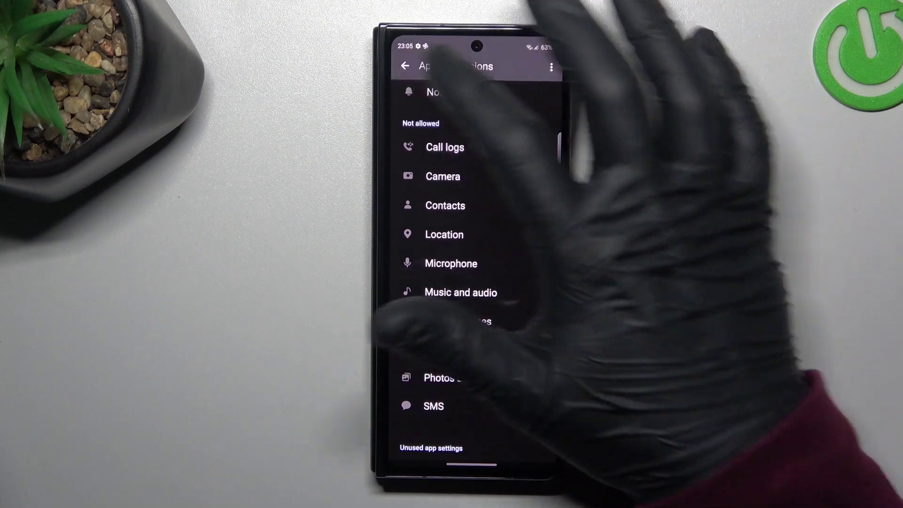
pyautogui.click(405, 66)
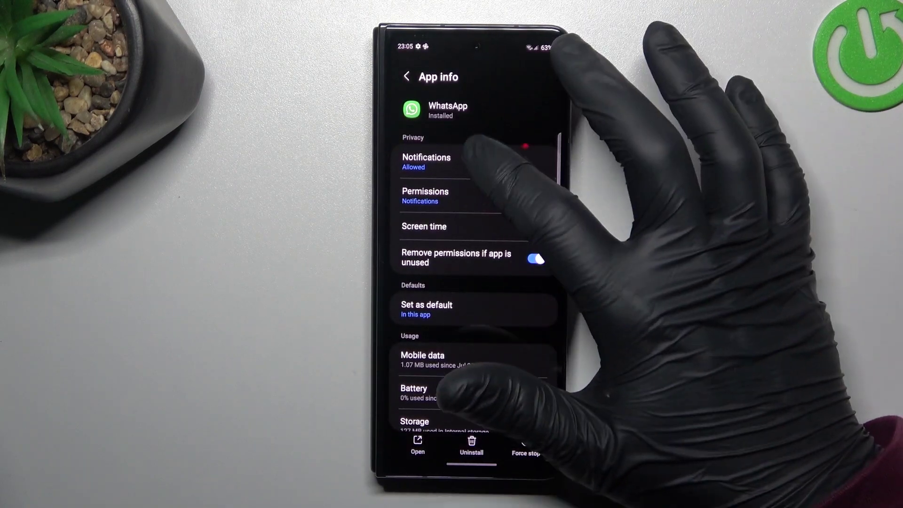
# - Recheck WhatsApp's notifications and confirm Allow background data usage is on under Mobile data
pyautogui.click(426, 161)
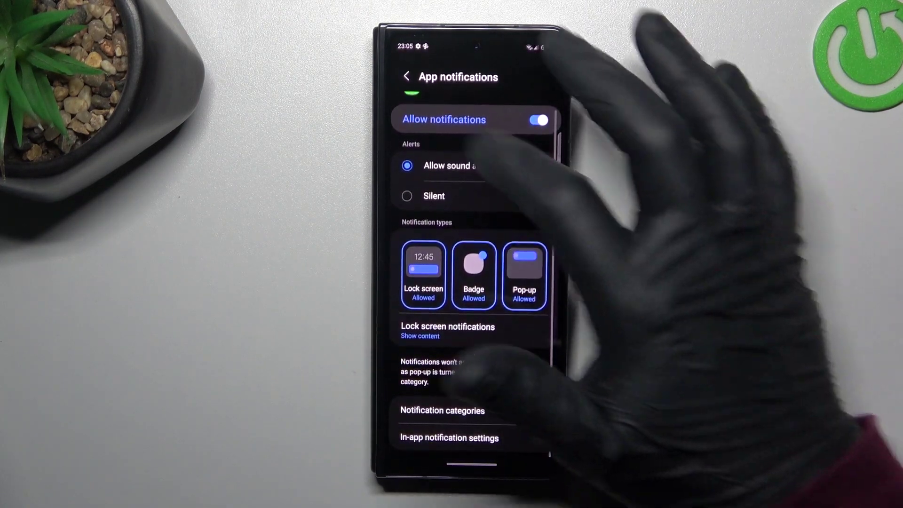
pyautogui.click(407, 77)
pyautogui.scroll(-1, 473, 283)
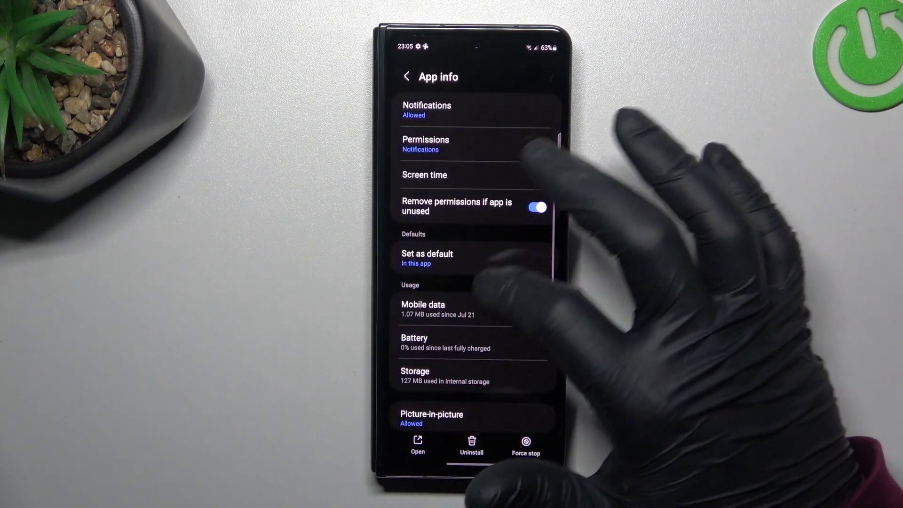
pyautogui.click(424, 309)
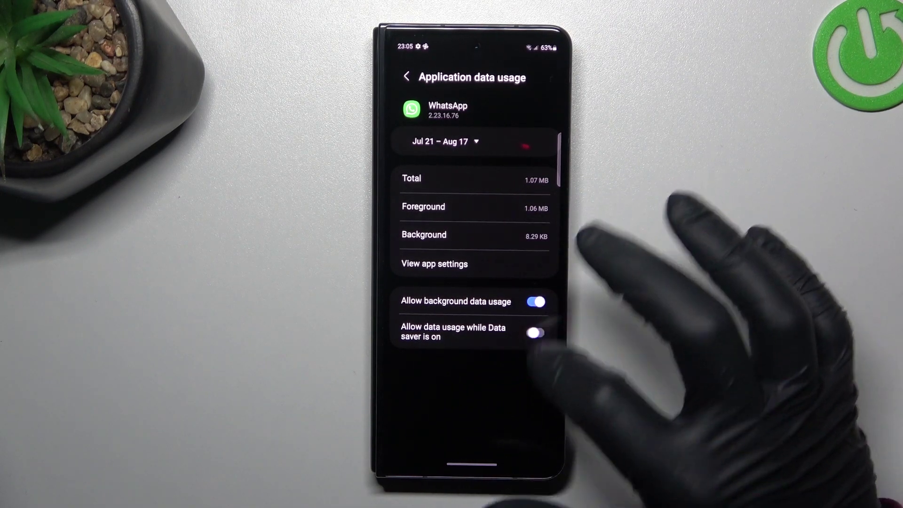
pyautogui.click(536, 332)
pyautogui.click(407, 76)
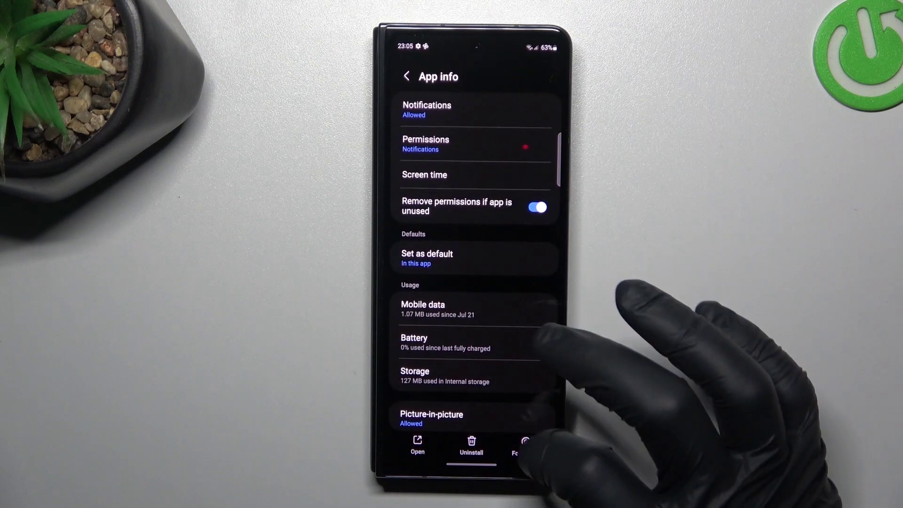
pyautogui.scroll(-3, 473, 282)
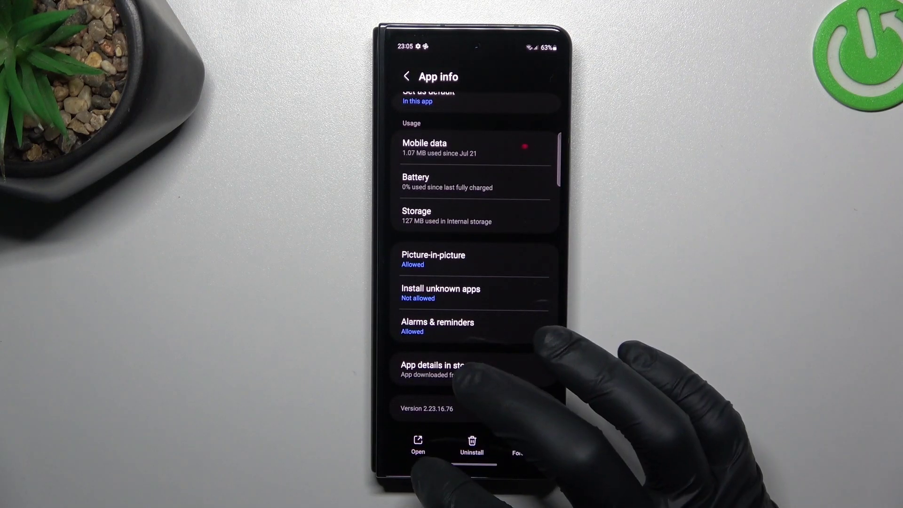
# - Go from WhatsApp's App info to the app drawer and find and launch Settings
pyautogui.moveTo(472, 494); pyautogui.dragTo(471, 283)
pyautogui.moveTo(494, 353)
pyautogui.mouseDown()
pyautogui.moveTo(494, 141)
pyautogui.moveTo(494, 353)
pyautogui.mouseUp()
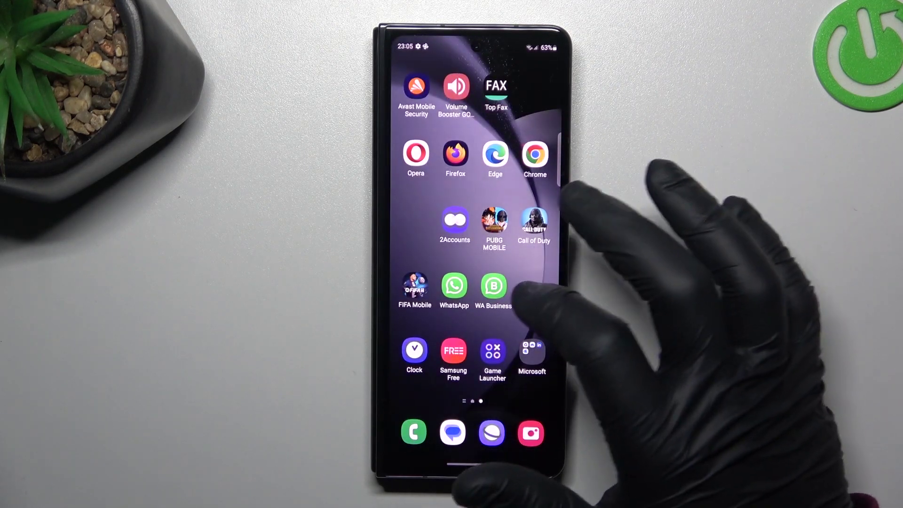
pyautogui.moveTo(473, 56); pyautogui.dragTo(473, 282)
pyautogui.moveTo(495, 318); pyautogui.dragTo(495, 106)
pyautogui.moveTo(494, 353); pyautogui.dragTo(494, 142)
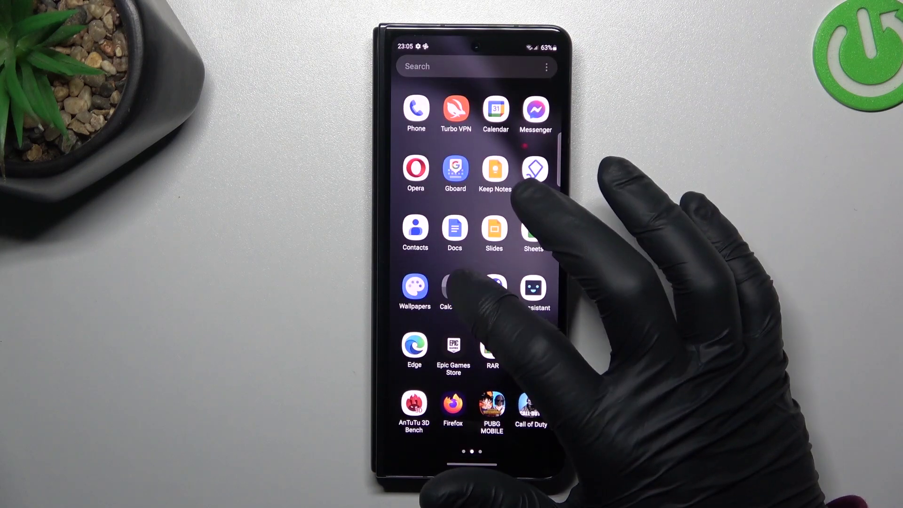
pyautogui.moveTo(522, 282)
pyautogui.mouseDown()
pyautogui.moveTo(423, 282)
pyautogui.moveTo(536, 282)
pyautogui.mouseUp()
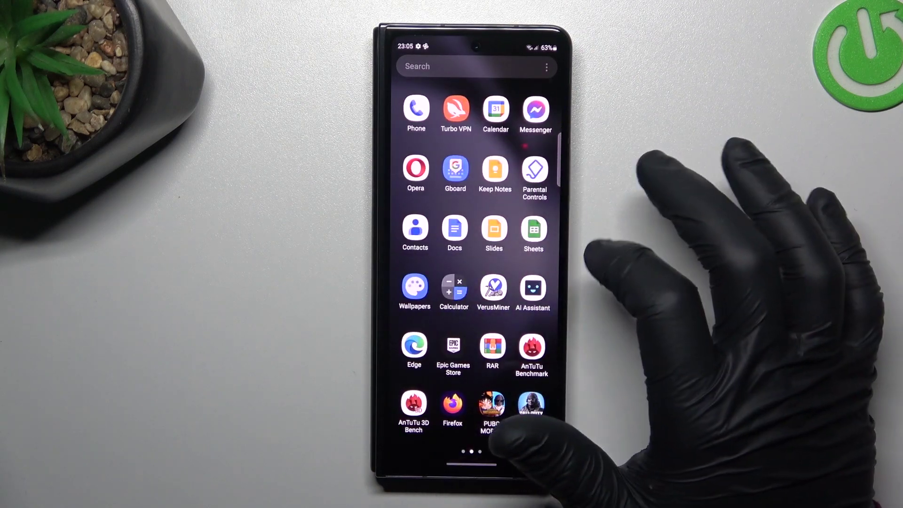
pyautogui.click(466, 66)
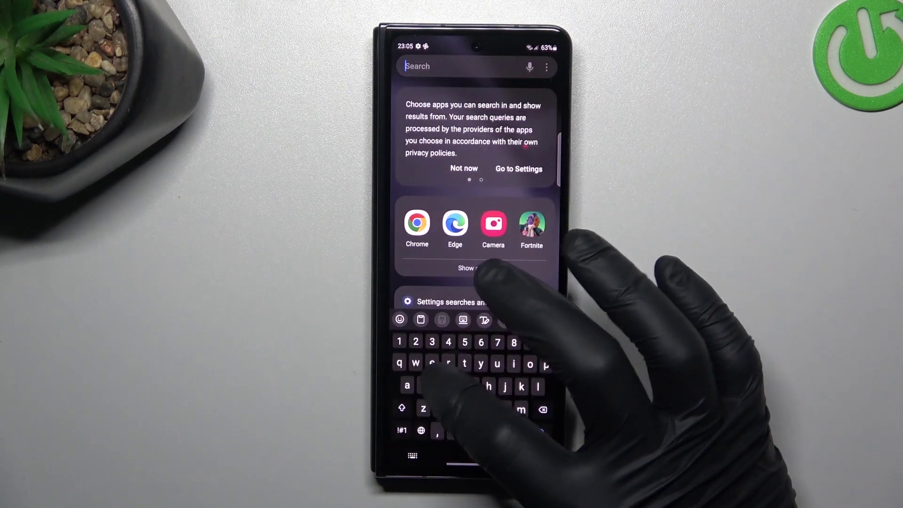
pyautogui.write('sett')
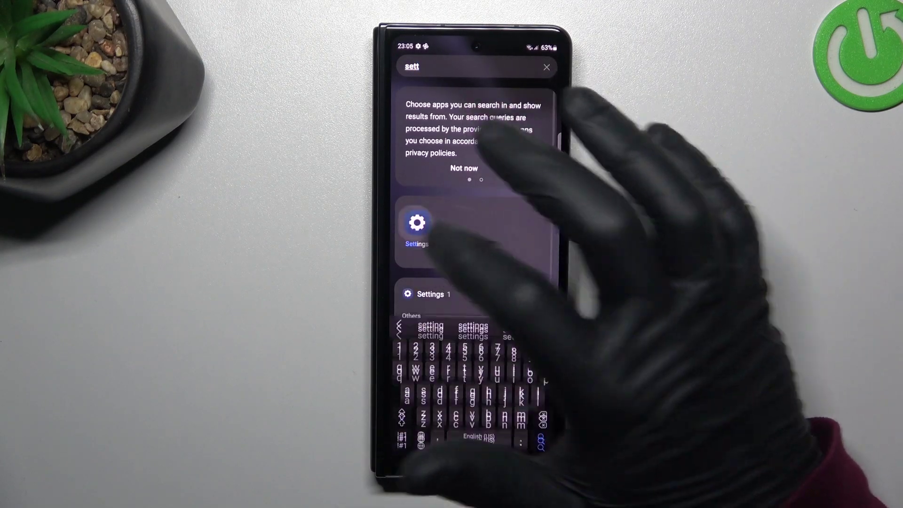
pyautogui.click(414, 222)
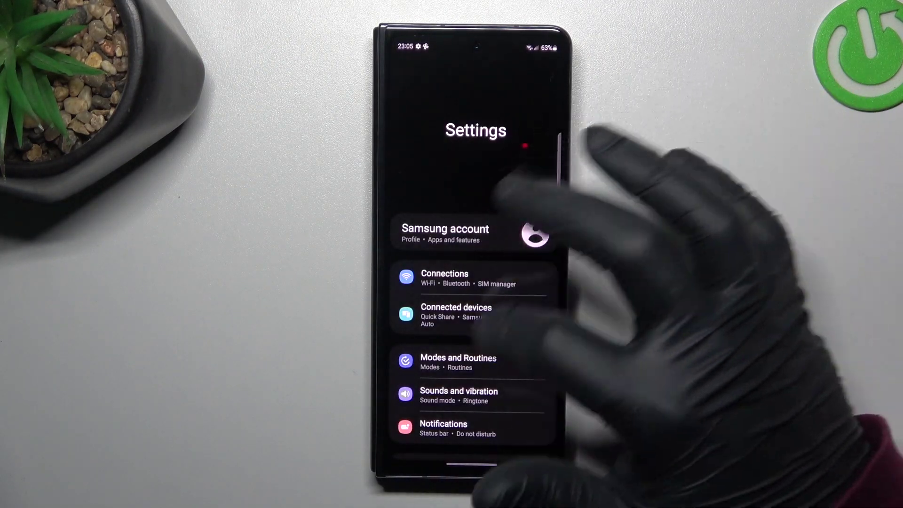
pyautogui.scroll(-5, 473, 283)
pyautogui.scroll(-10, 473, 282)
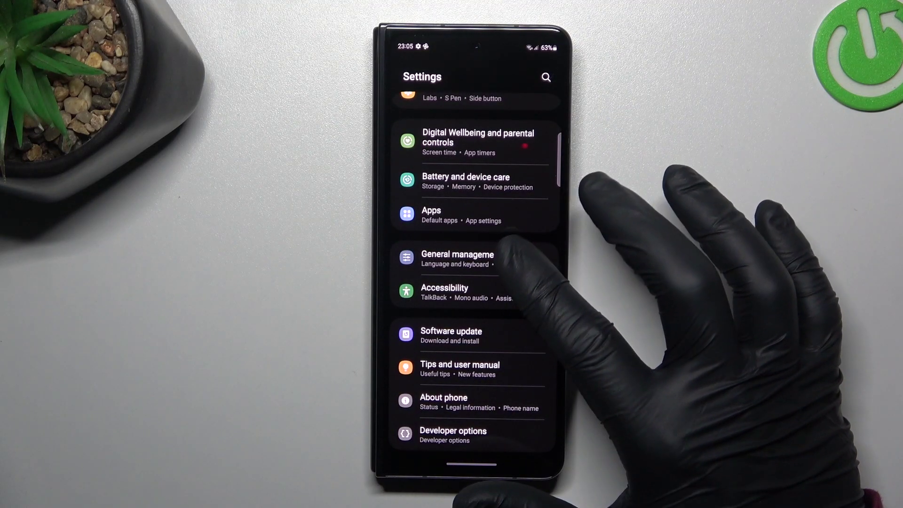
# - Reset network settings under General management > Reset, verifying with the unlock pattern
pyautogui.click(457, 258)
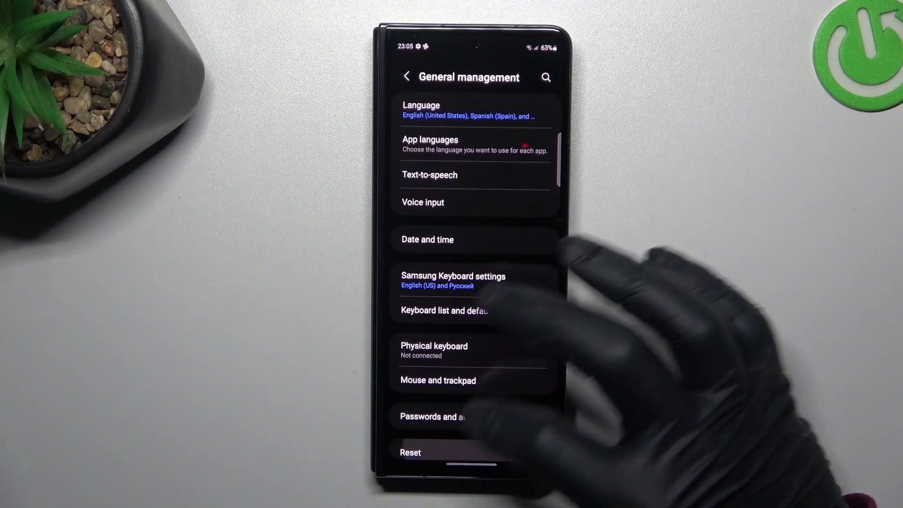
pyautogui.click(417, 452)
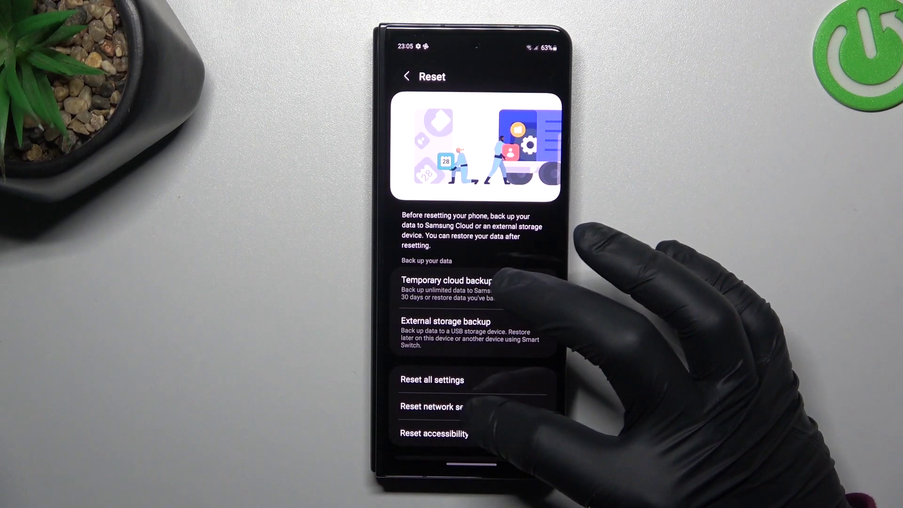
pyautogui.click(445, 407)
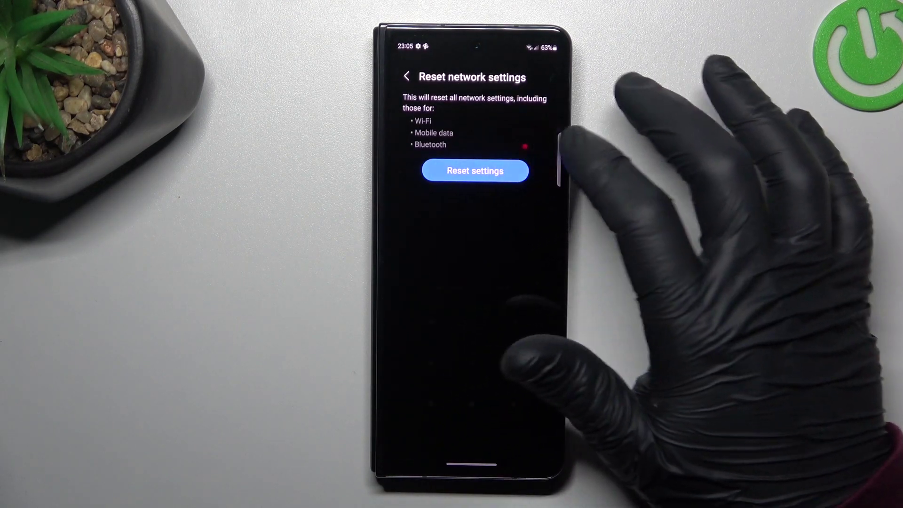
pyautogui.click(475, 170)
pyautogui.moveTo(475, 404); pyautogui.dragTo(516, 403)
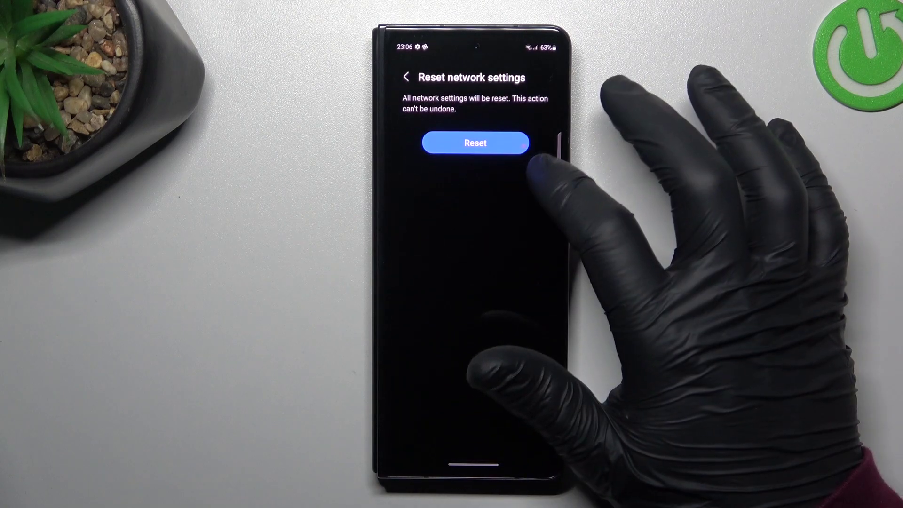
pyautogui.click(476, 143)
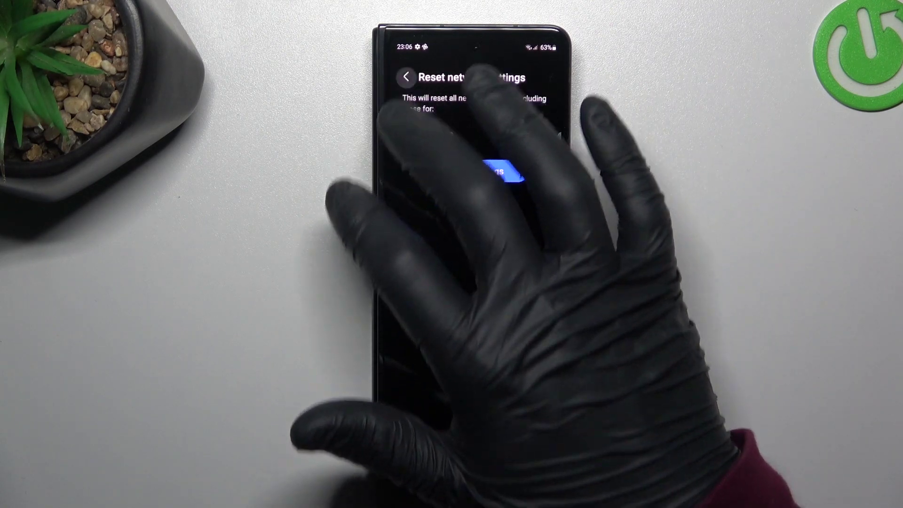
pyautogui.click(406, 77)
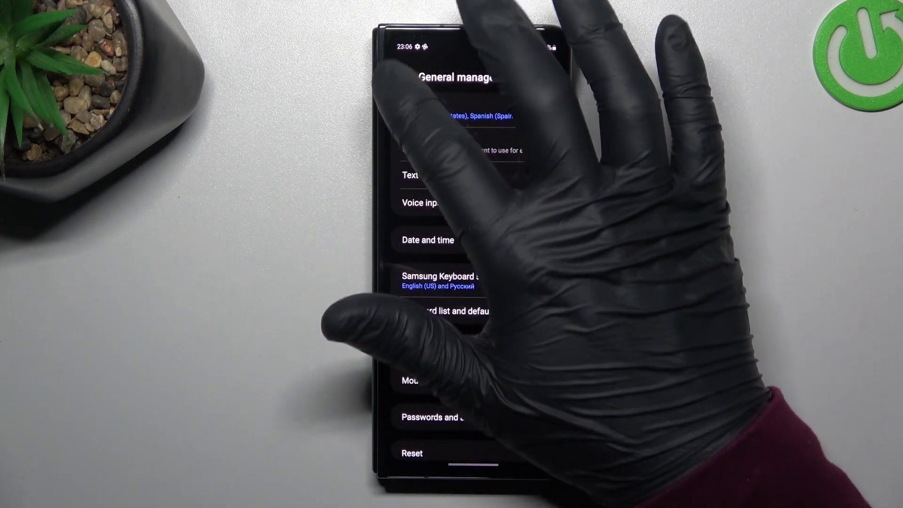
# - Start Software update's Download and install, then return home while it downloads
pyautogui.click(405, 76)
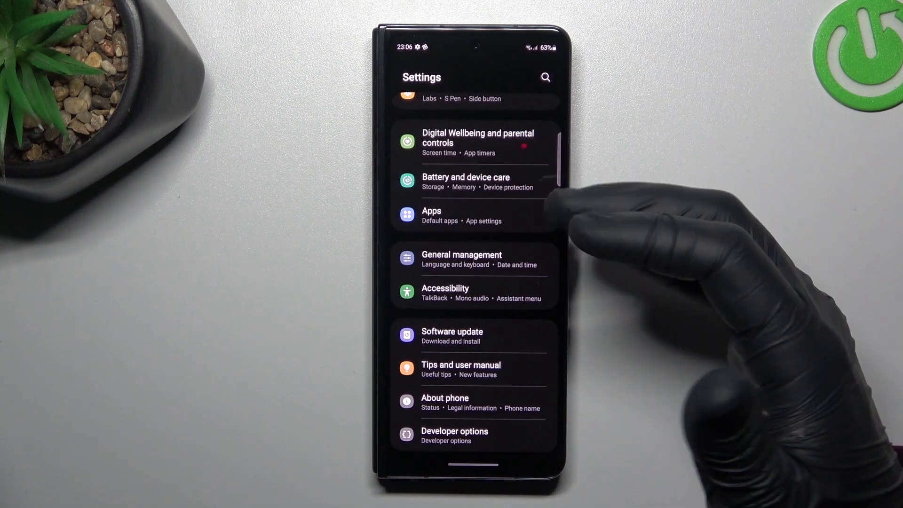
pyautogui.click(451, 336)
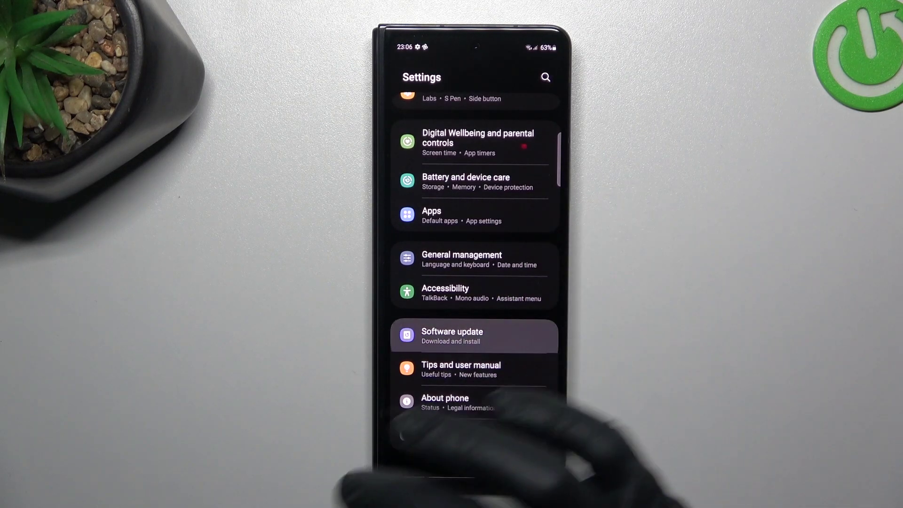
pyautogui.click(448, 113)
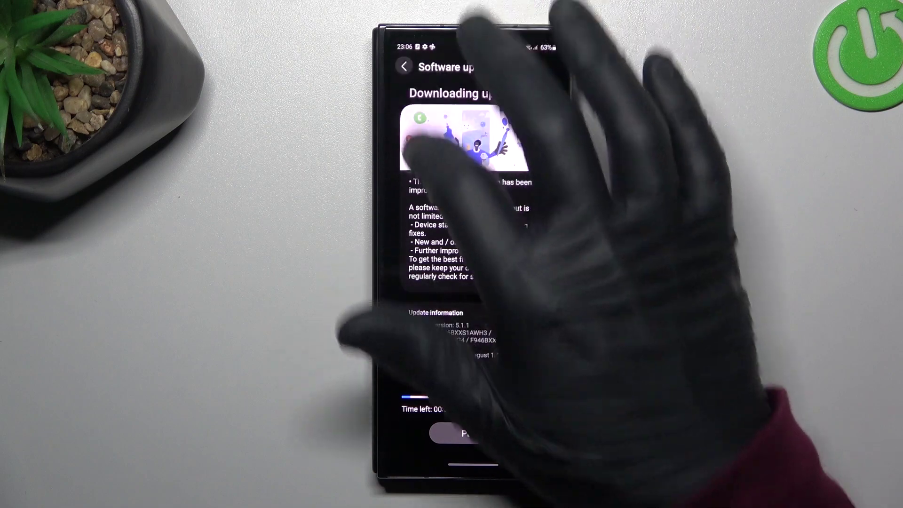
pyautogui.click(405, 66)
pyautogui.moveTo(473, 465); pyautogui.dragTo(472, 317)
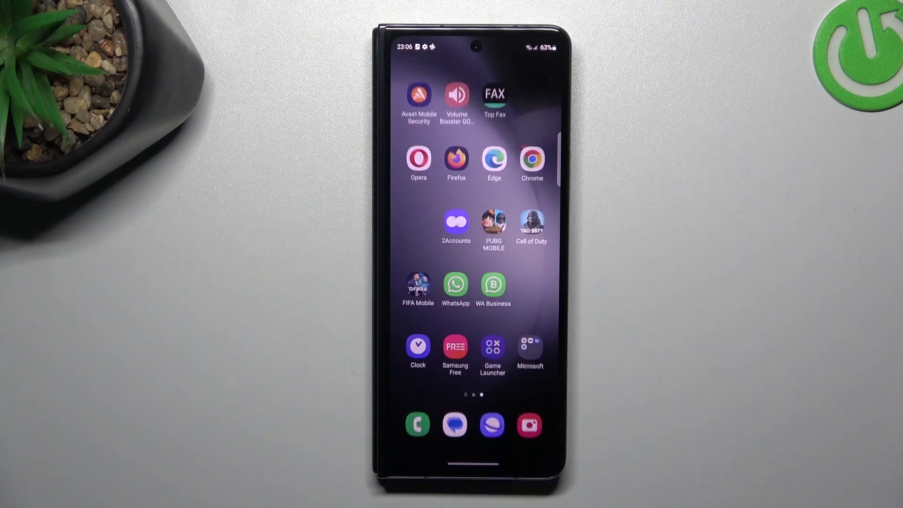